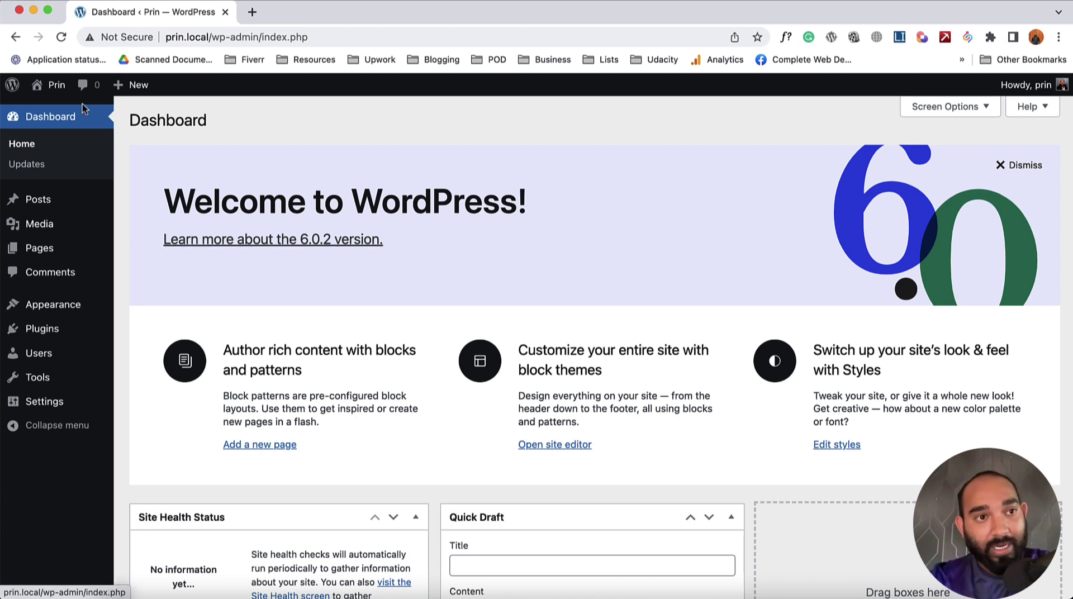
Step: Preview the site's current front page in a new tab, then close it
mouse_move(53, 85)
left_click(63, 115, "super")
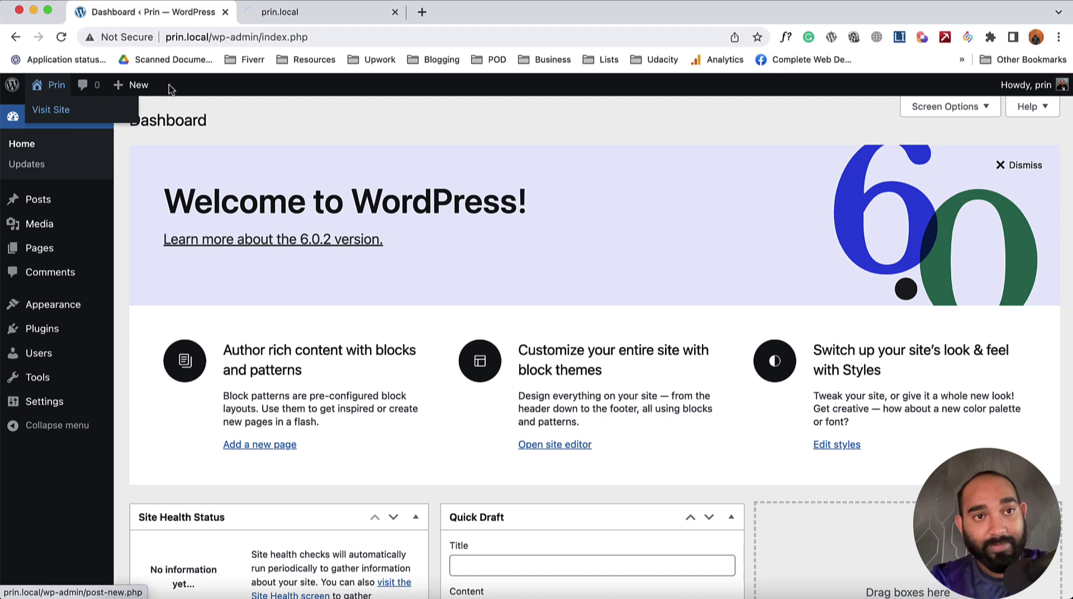
left_click(287, 13)
scroll(311, 355, "down", 6)
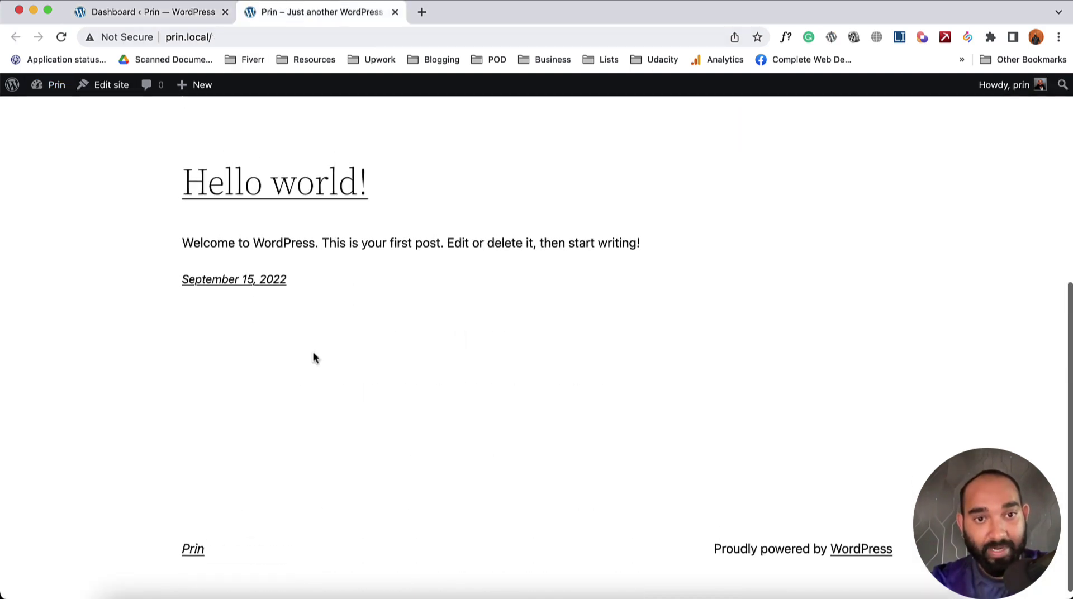
scroll(311, 355, "up", 6)
left_click(395, 12)
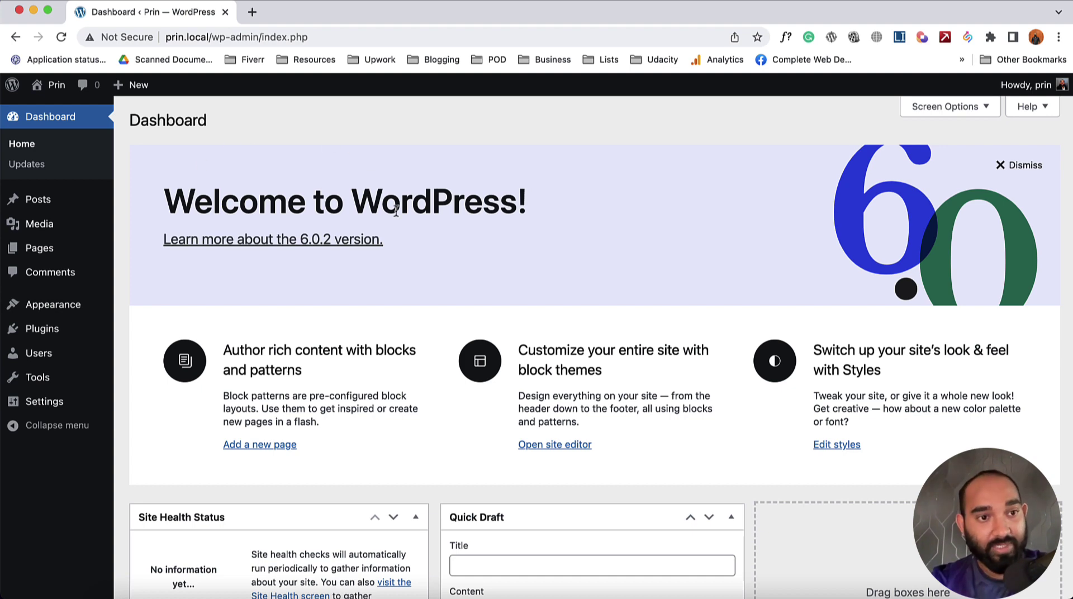
Step: Go from Appearance > Themes to Add New and scroll through the popular themes list
mouse_move(60, 314)
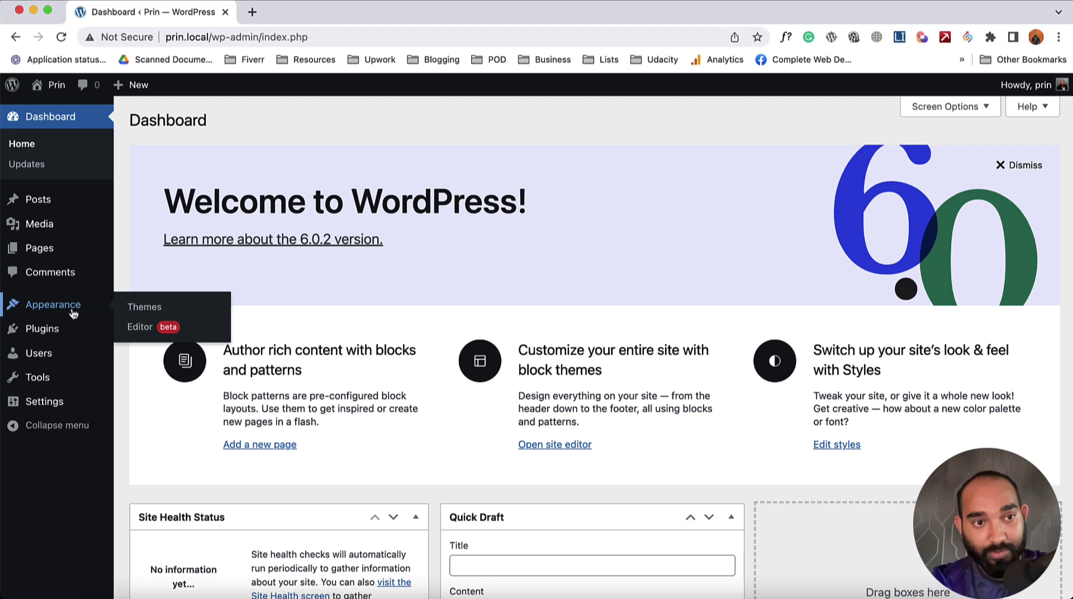
left_click(162, 310)
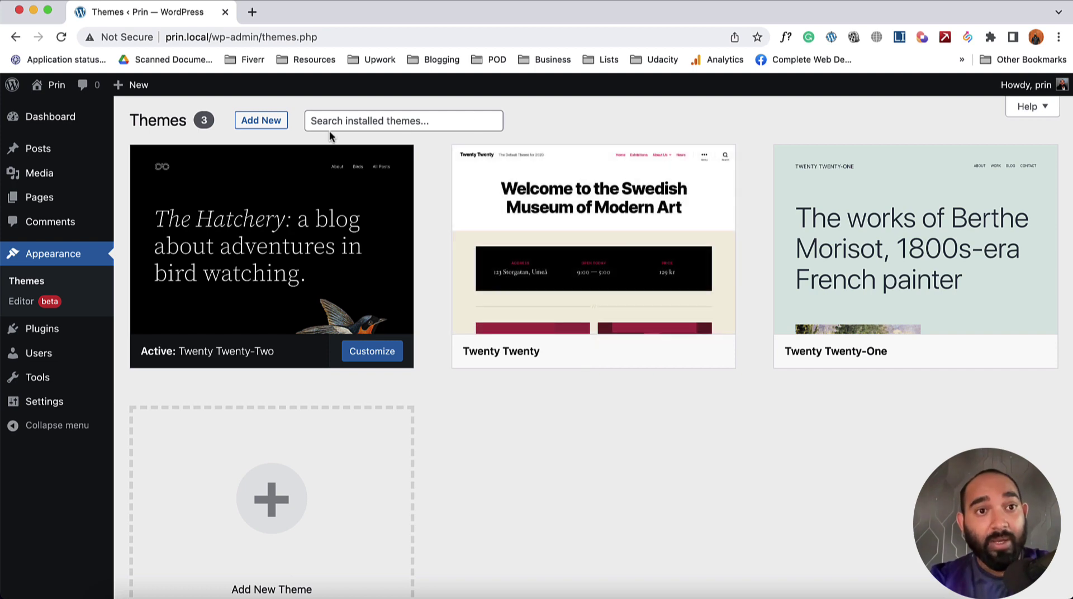
left_click(260, 121)
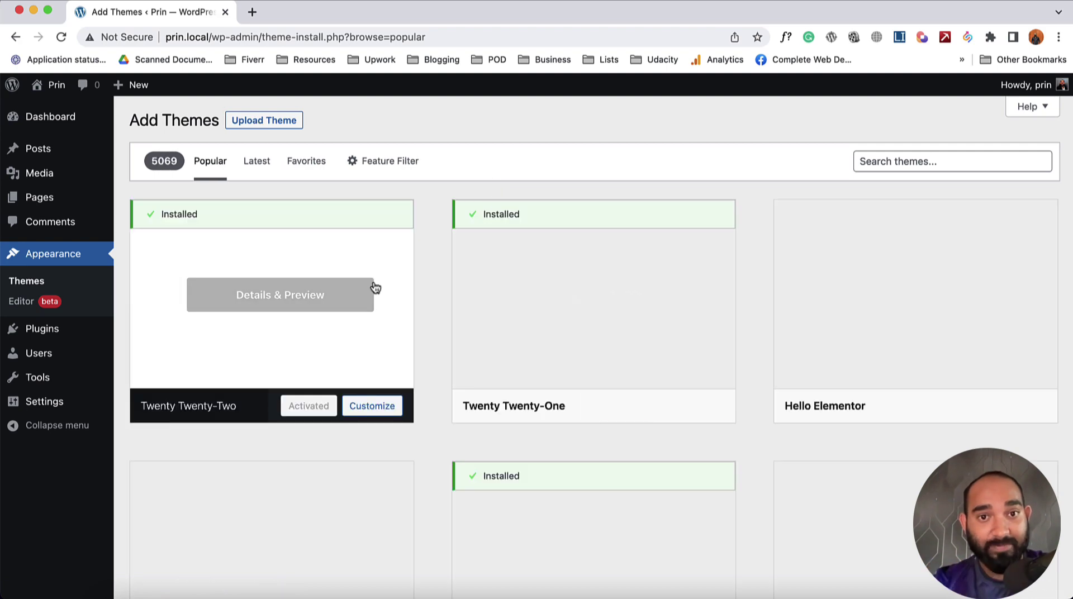
scroll(261, 425, "down", 5)
scroll(265, 427, "down", 4)
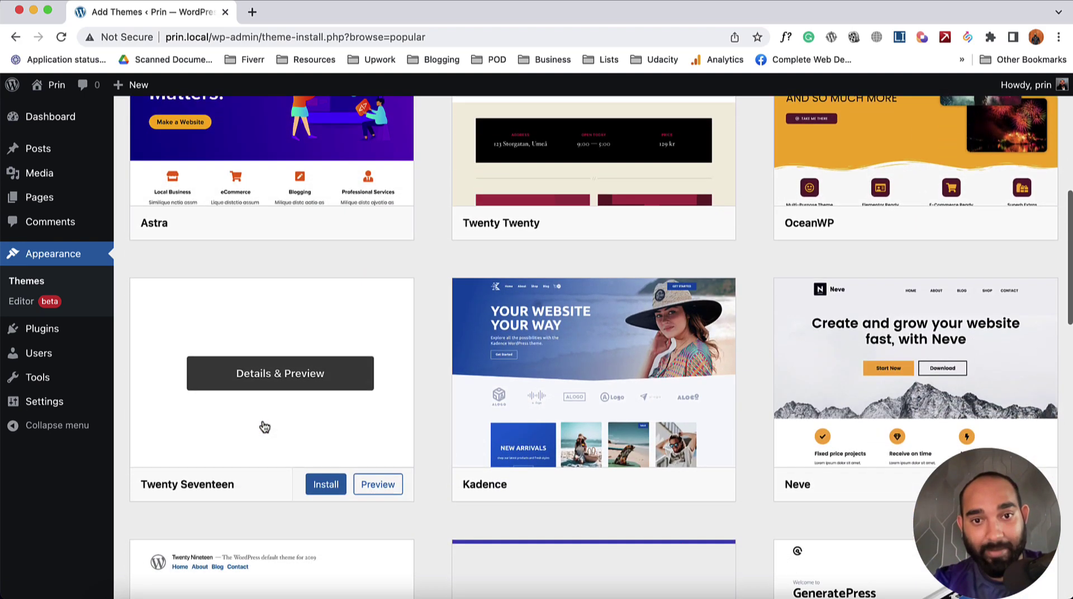
scroll(699, 302, "up", 9)
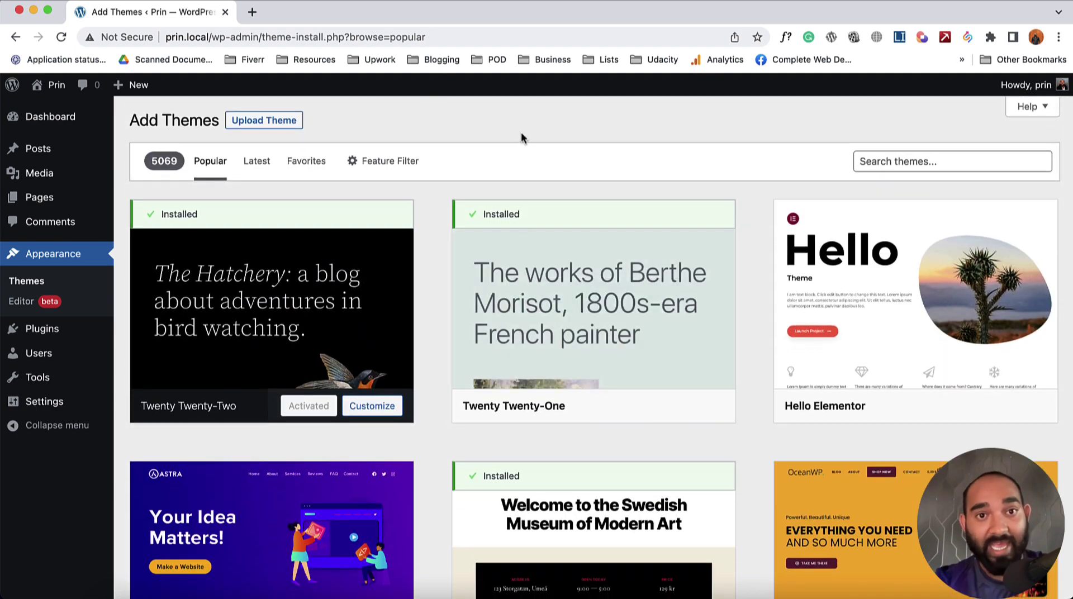
Step: Upload colormag.2.1.3.zip through the Upload Theme form and install it
left_click(272, 127)
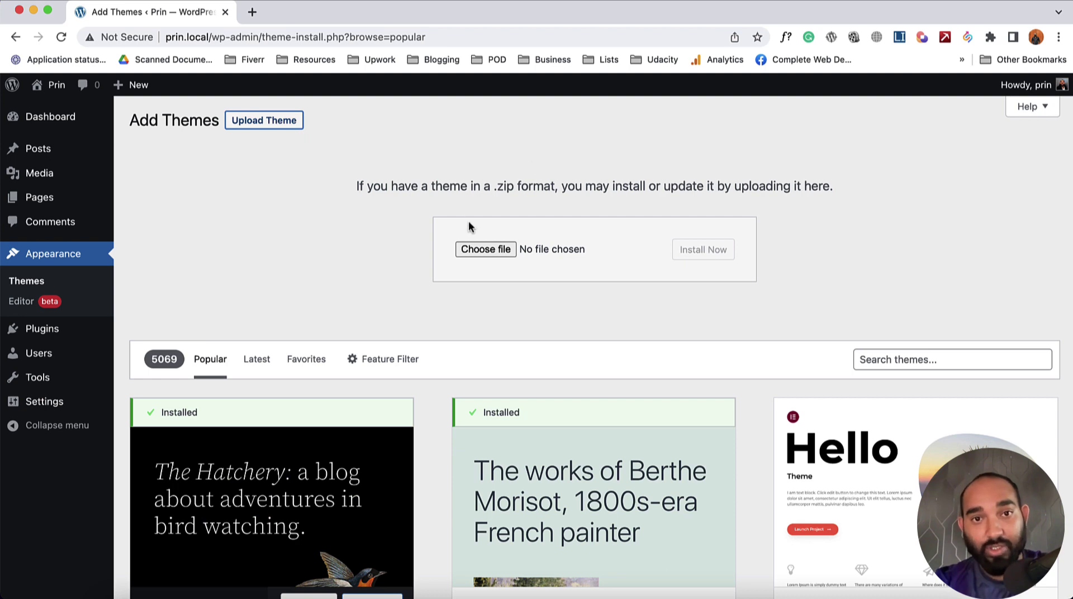
left_click_drag(490, 187, 523, 186)
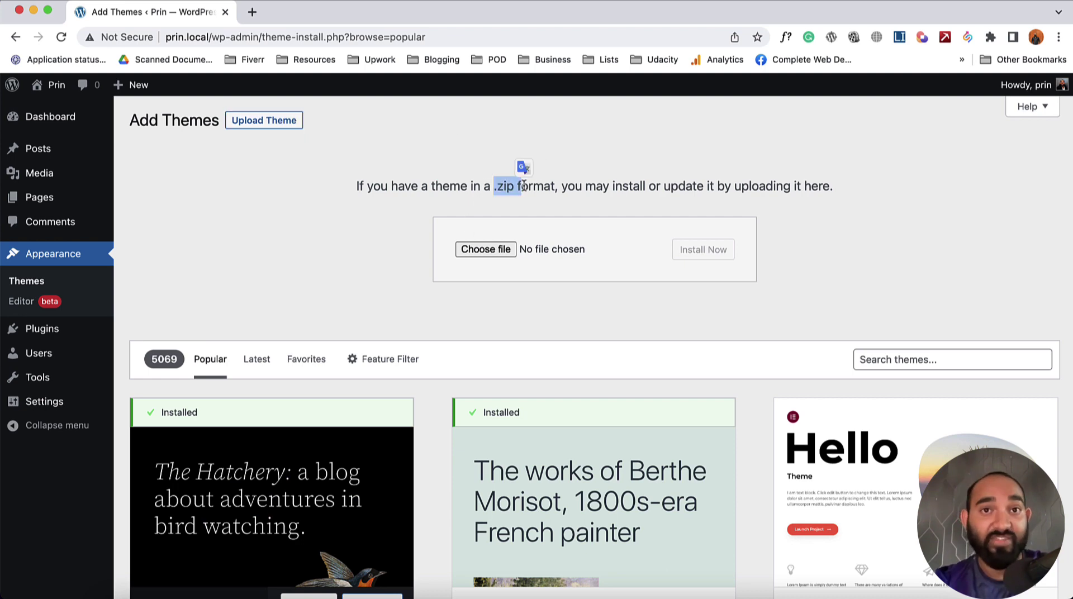
left_click(524, 185)
left_click(474, 250)
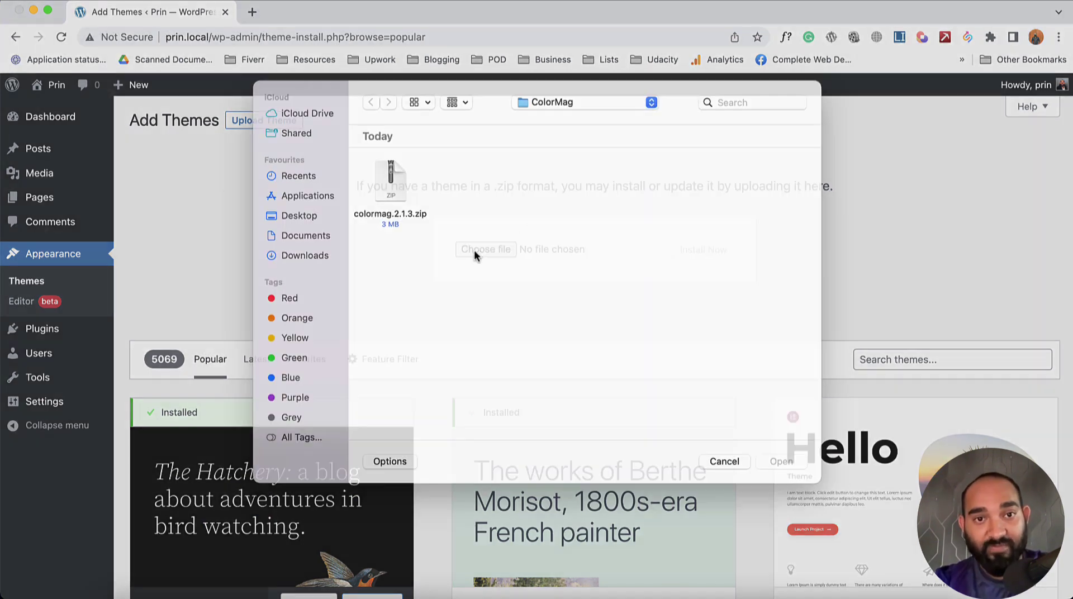
left_click(394, 212)
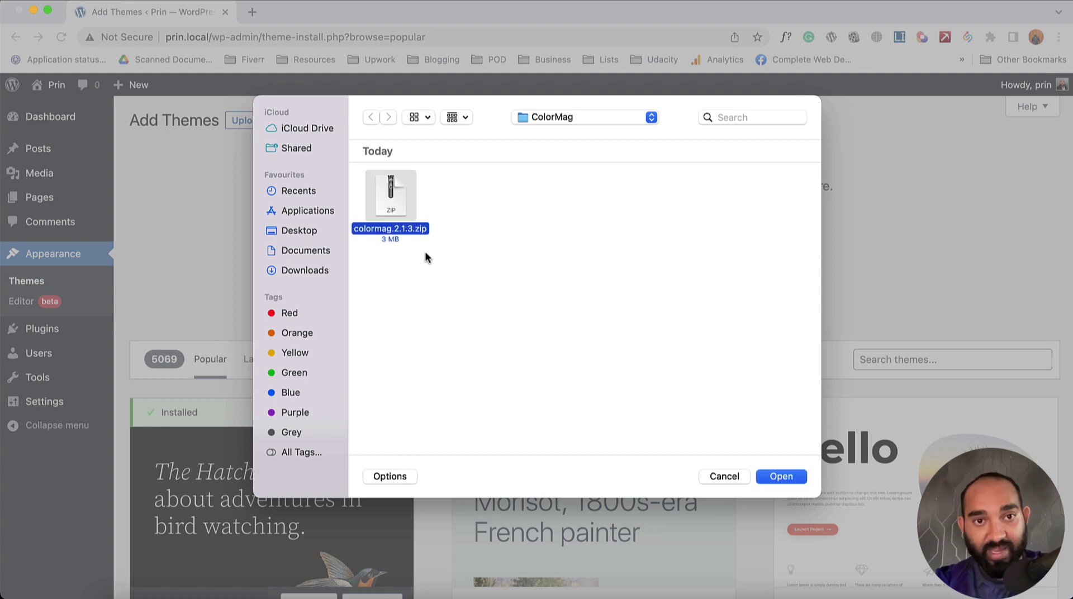
left_click(770, 476)
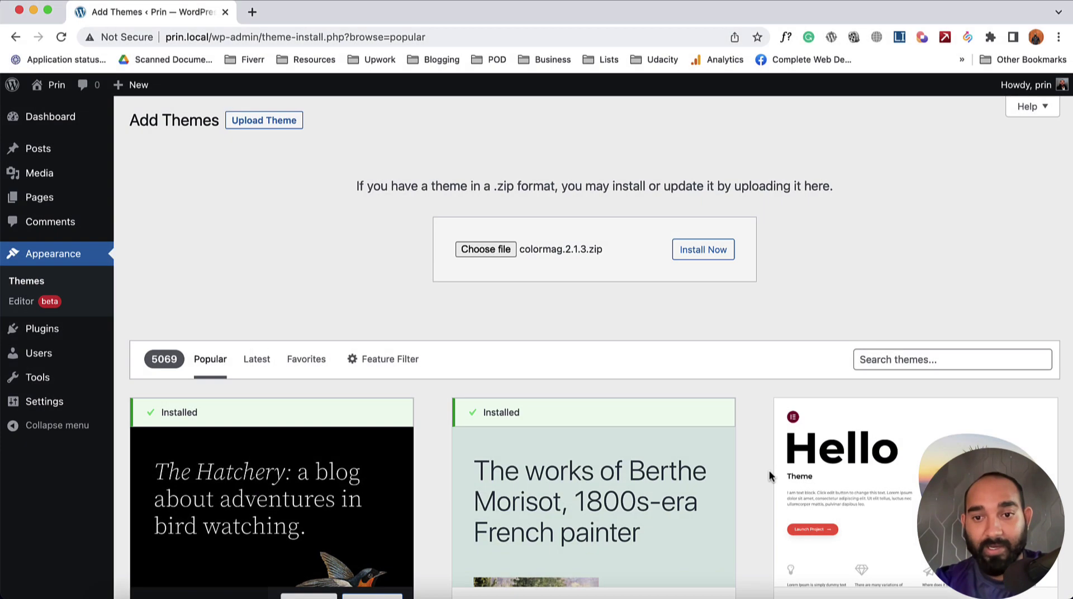
left_click(704, 250)
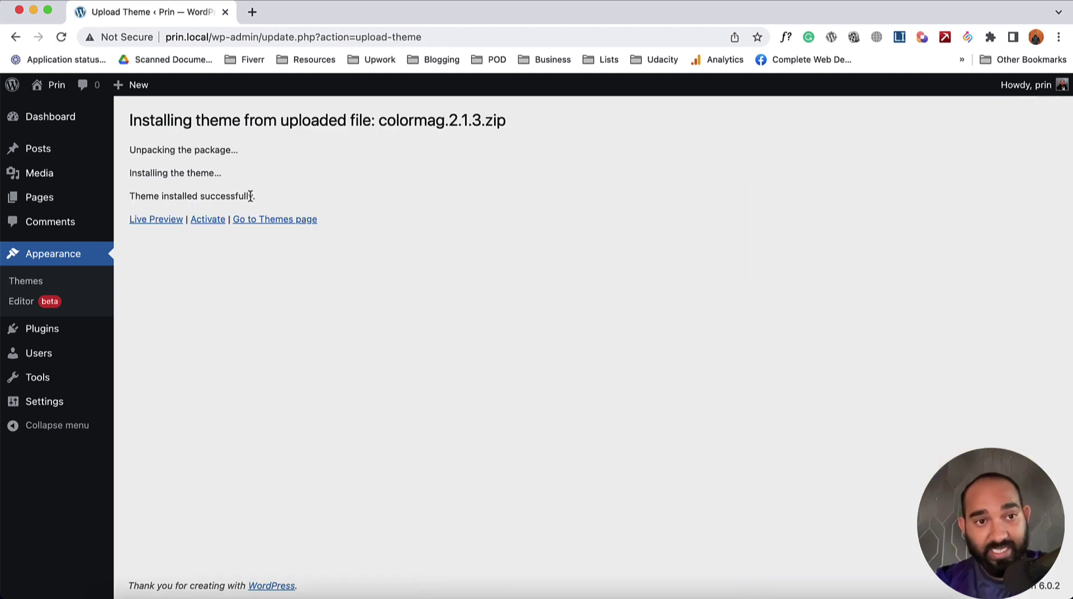
Step: Activate ColorMag, view the live front page in a new tab, then return to Themes
left_click(207, 226)
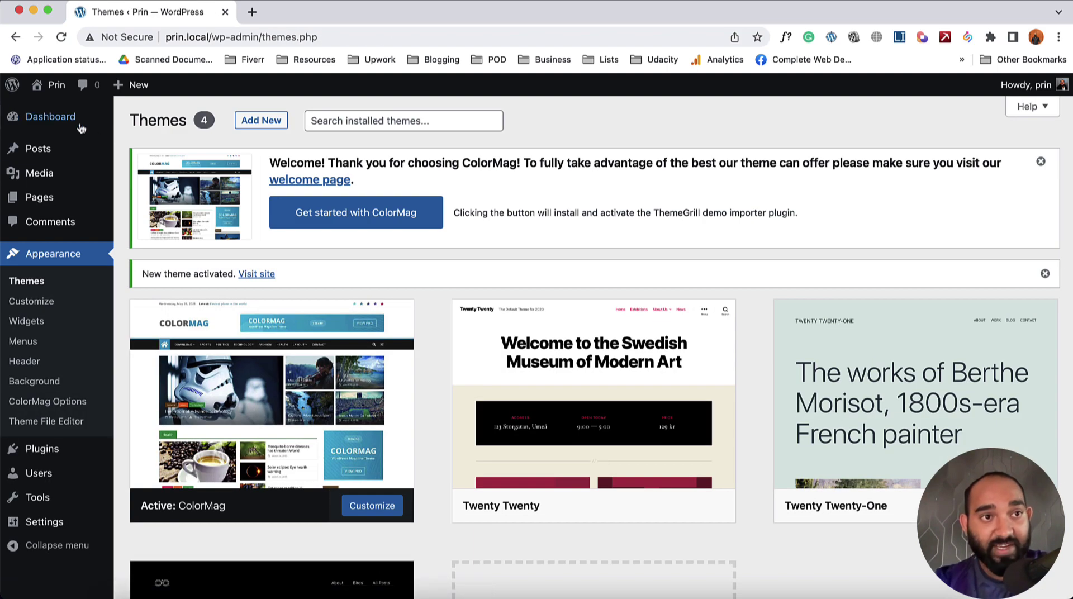
mouse_move(54, 86)
left_click(60, 111, "super")
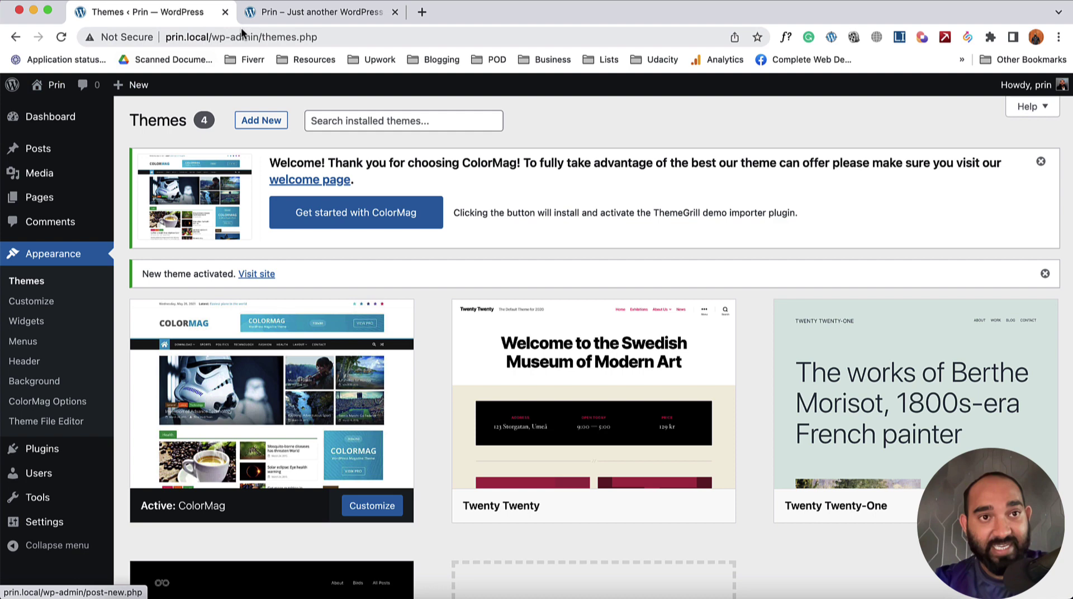
left_click(283, 12)
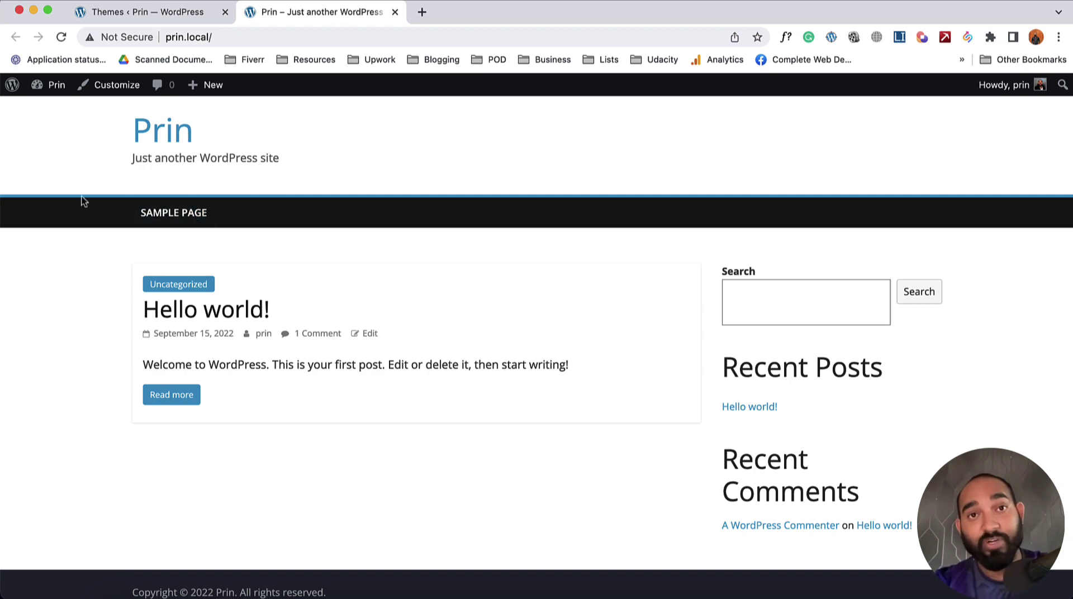
left_click(146, 13)
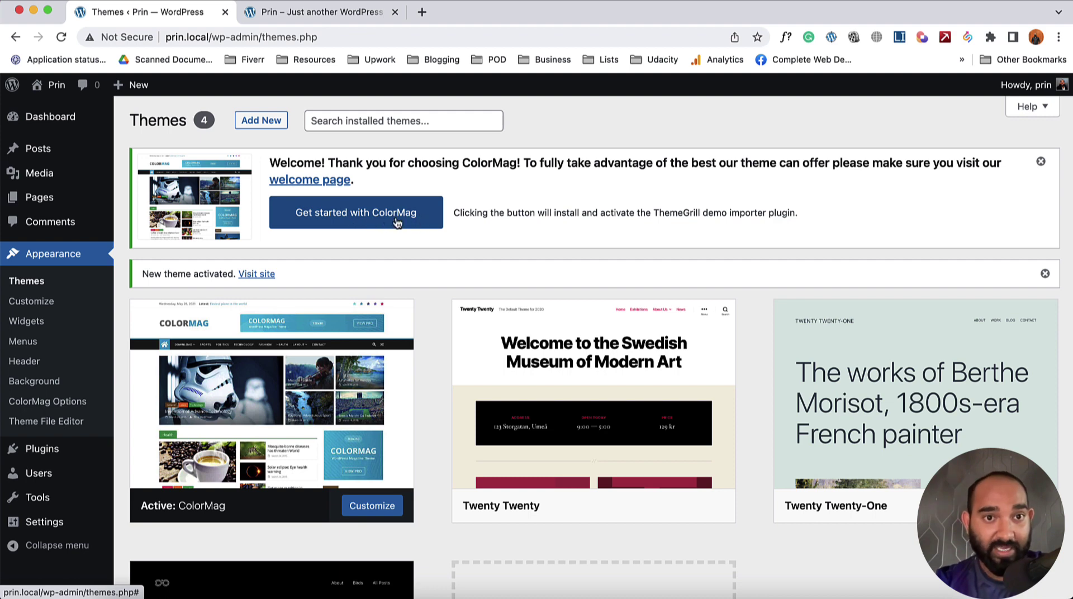
Step: Launch the ColorMag demo importer and scroll the demo grid to the Beauty Blog card
left_click(363, 223)
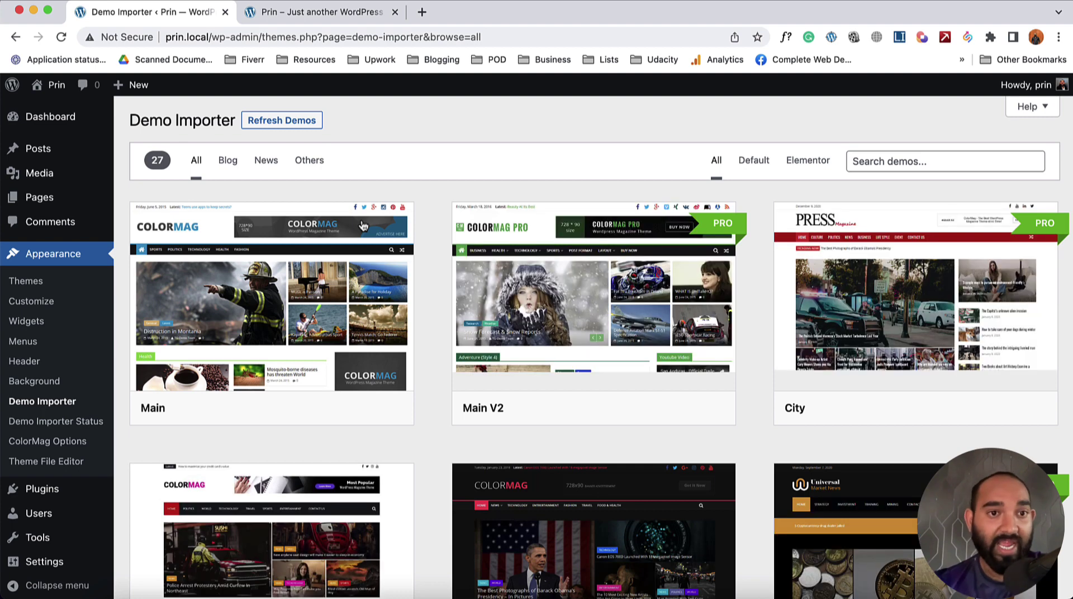
mouse_move(229, 267)
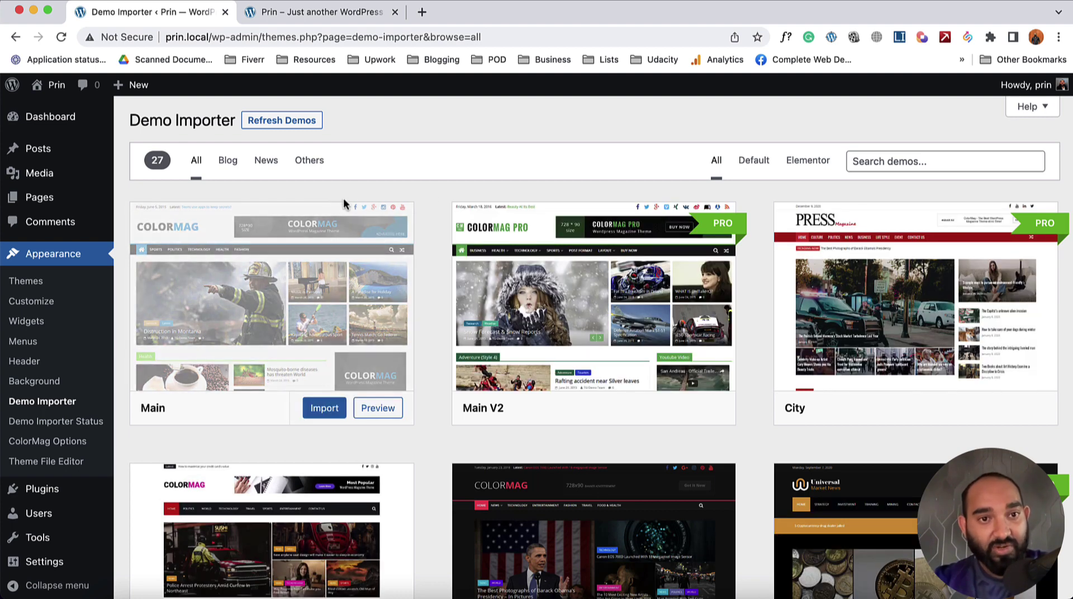
mouse_move(735, 269)
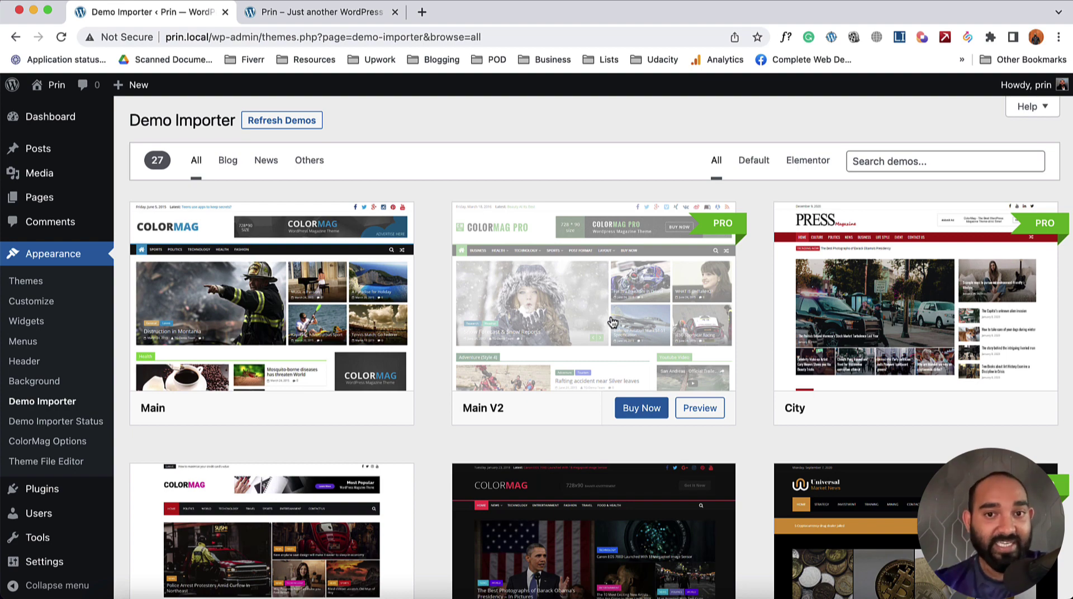
scroll(332, 382, "down", 5)
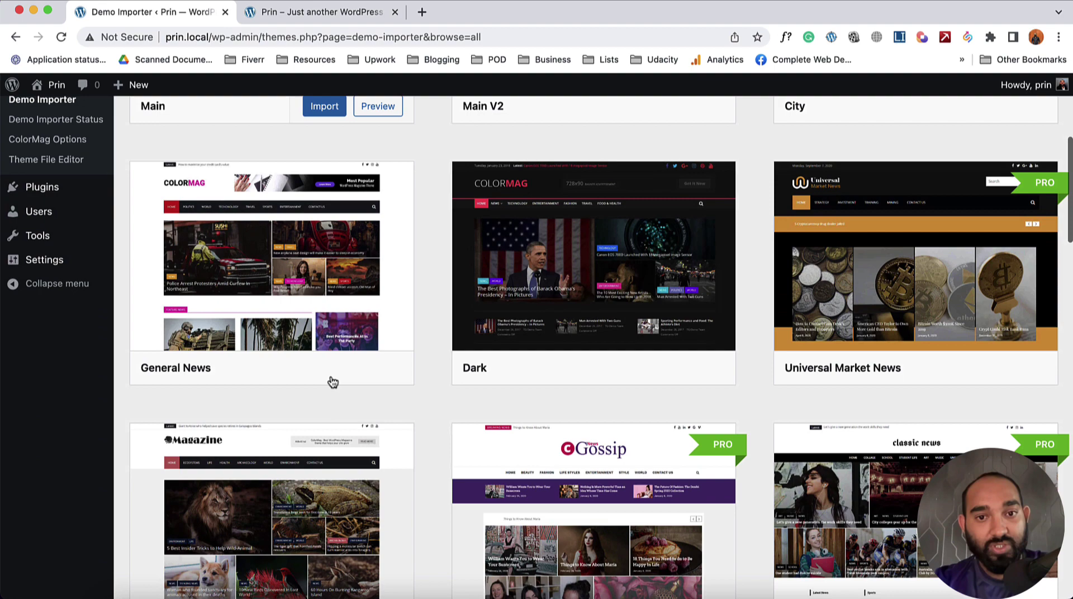
scroll(333, 382, "down", 10)
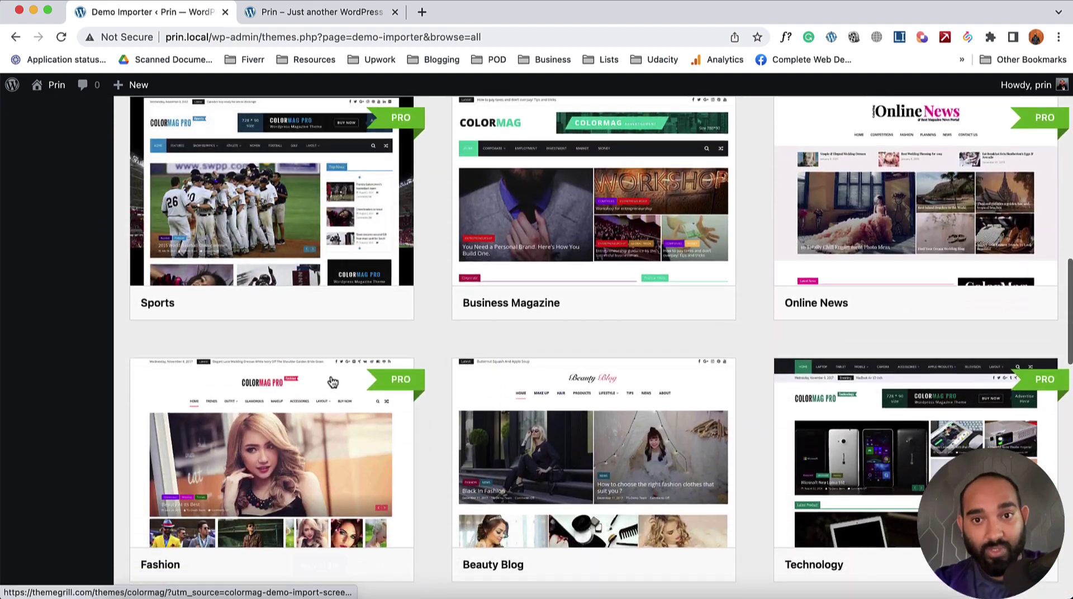
scroll(333, 382, "down", 4)
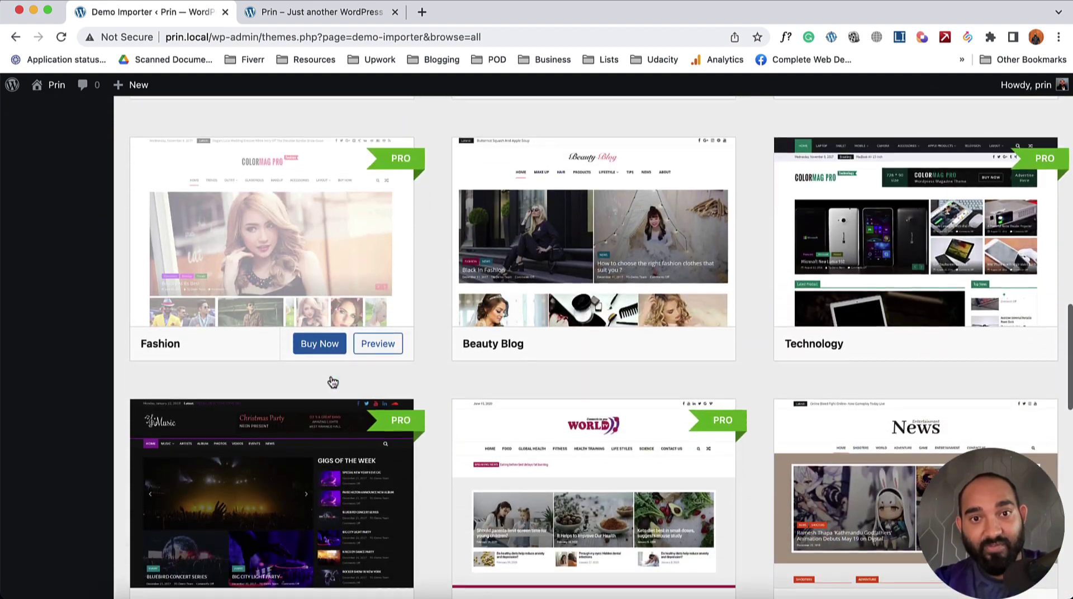
scroll(333, 382, "up", 1)
mouse_move(606, 255)
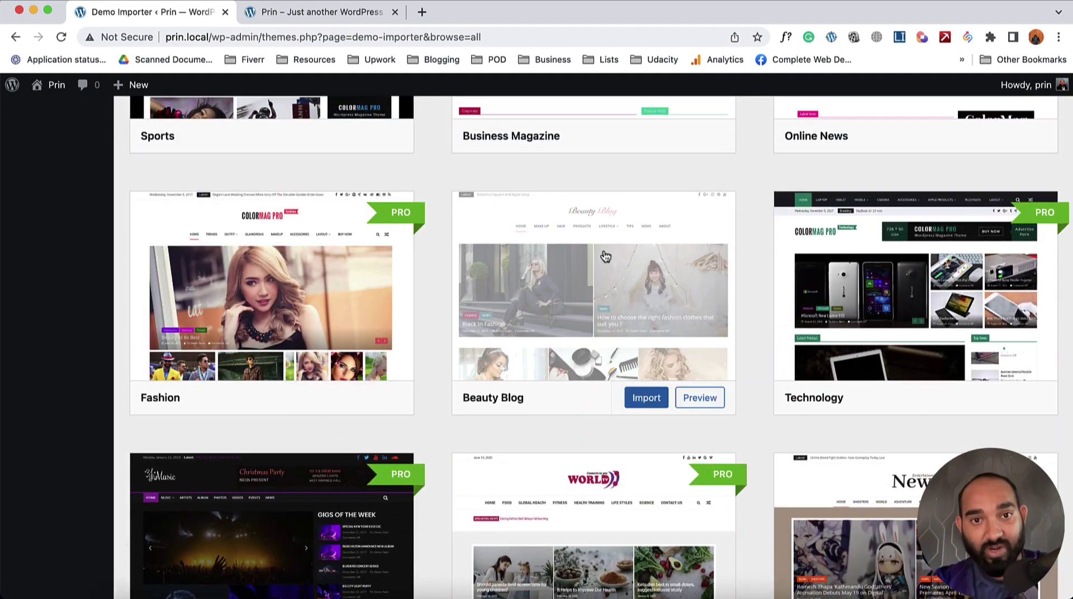
left_click(609, 285)
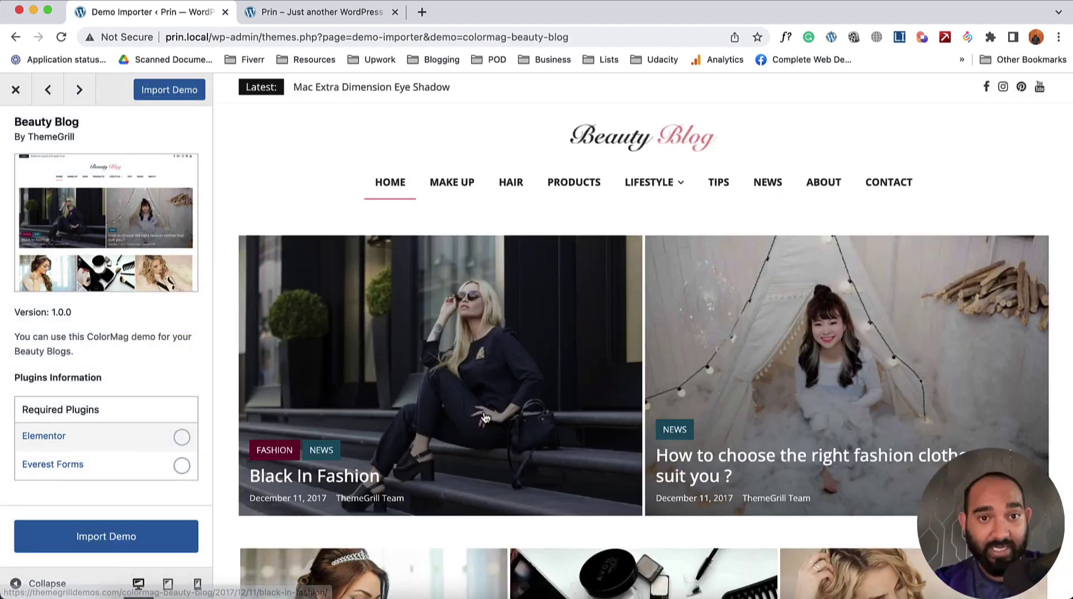
scroll(484, 415, "down", 15)
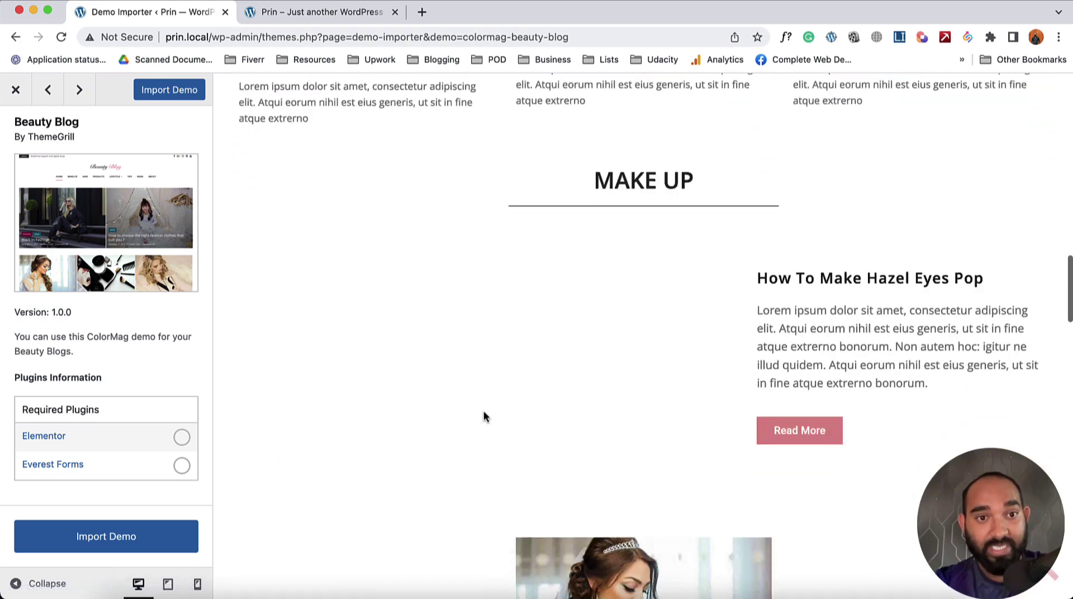
scroll(484, 411, "up", 15)
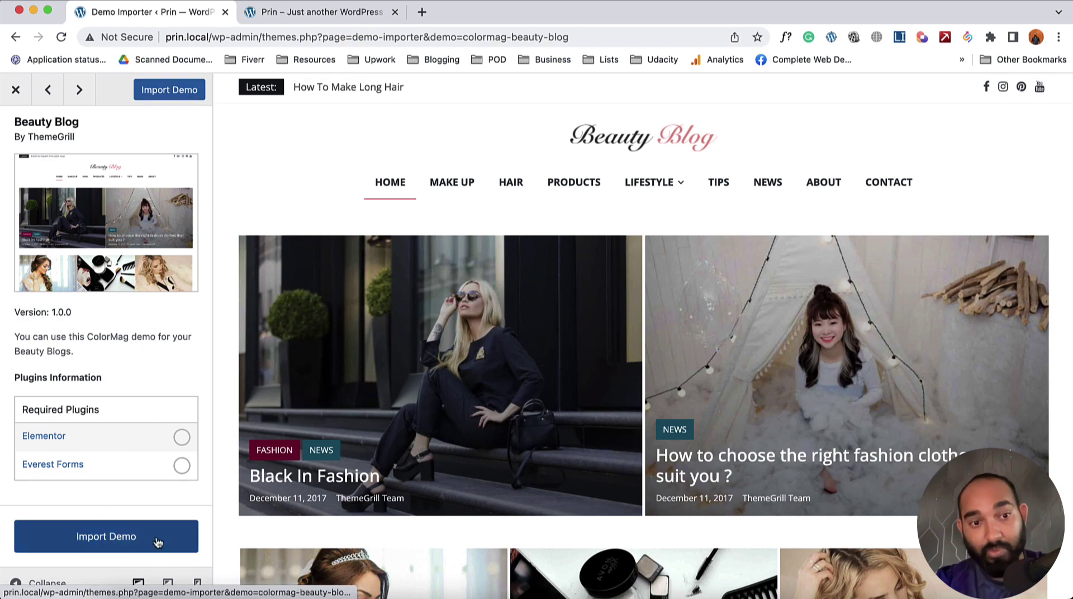
left_click(22, 96)
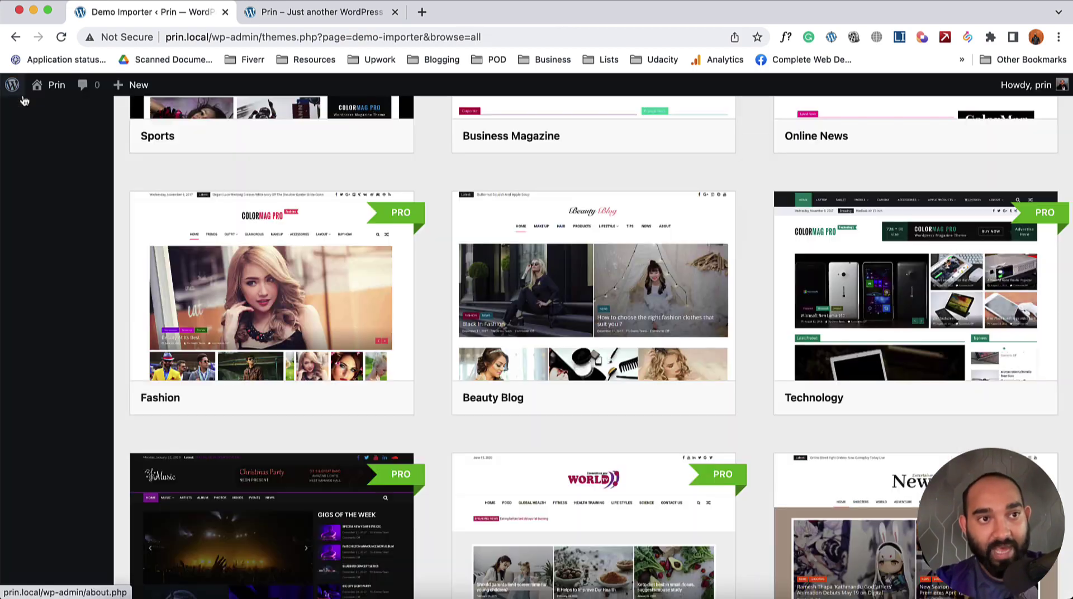
mouse_move(565, 386)
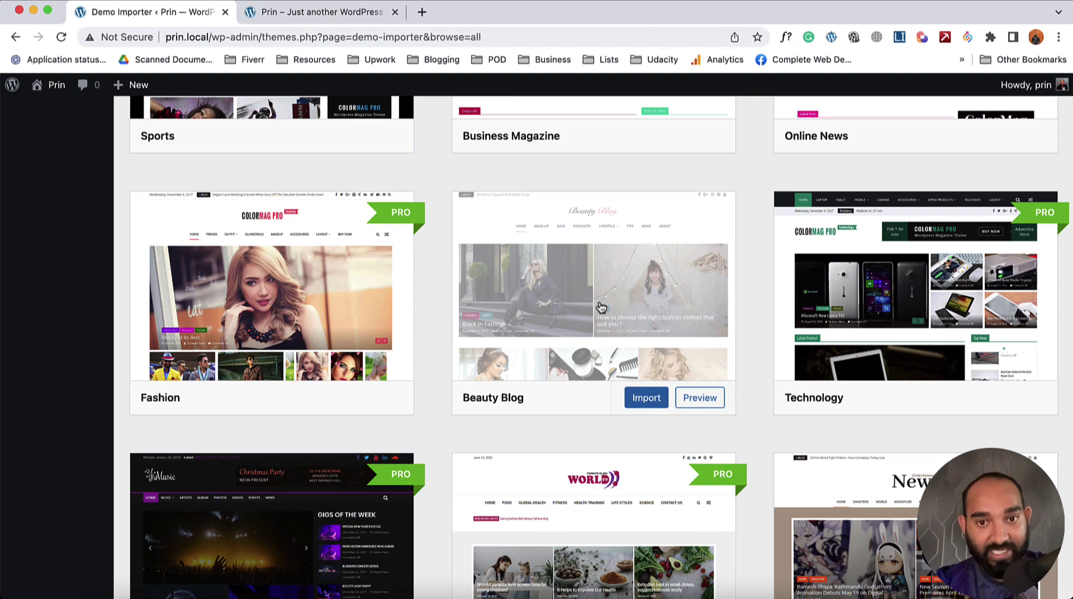
Step: Import the Beauty Blog demo, confirming past the content-overwrite and image-replacement notice
left_click(643, 400)
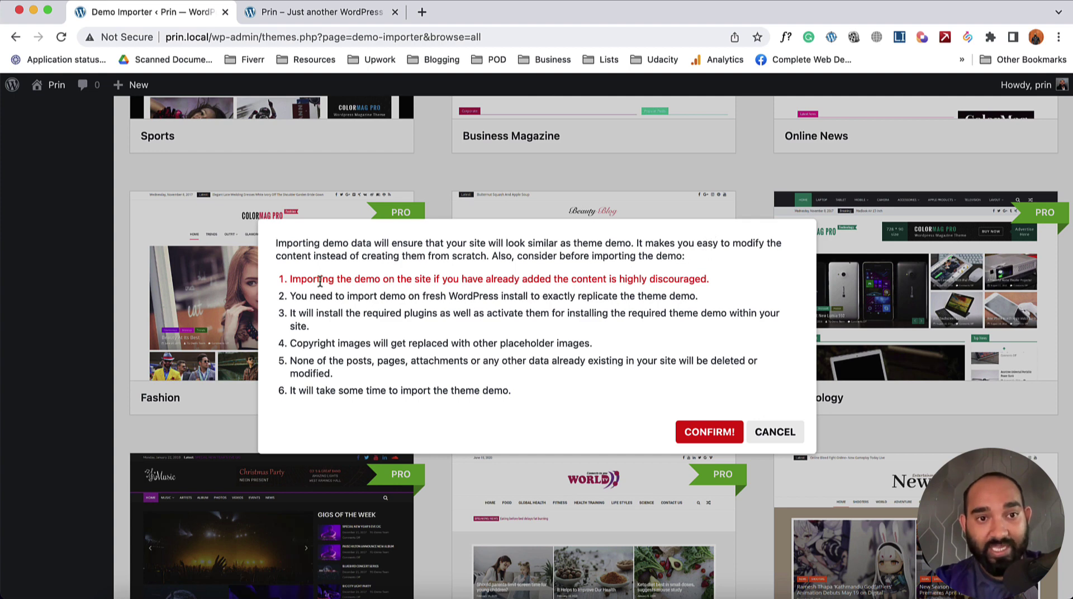
left_click_drag(290, 279, 675, 274)
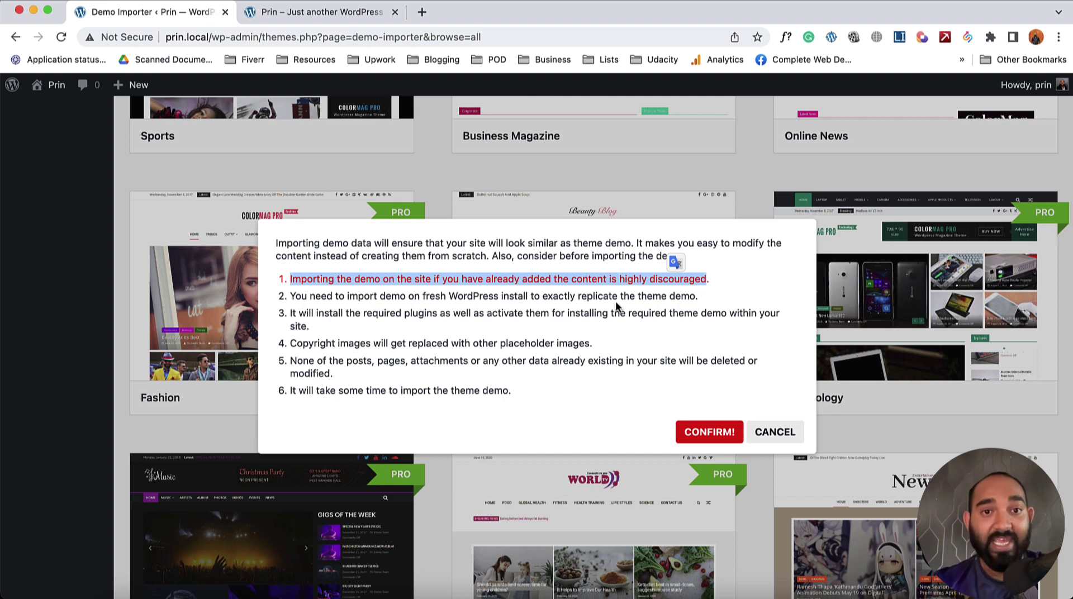
left_click_drag(319, 345, 506, 347)
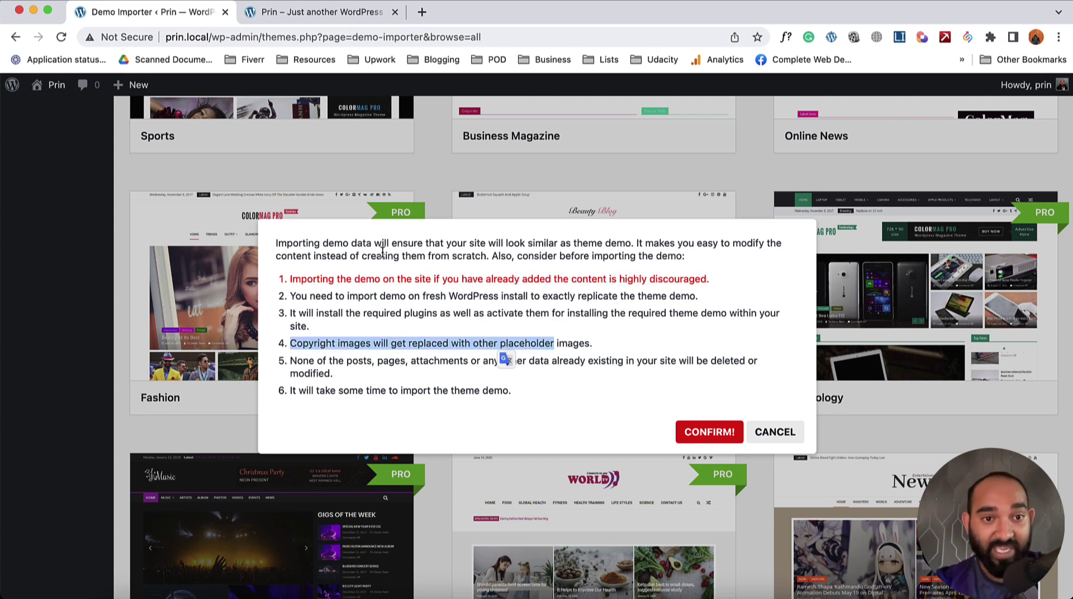
left_click(519, 293)
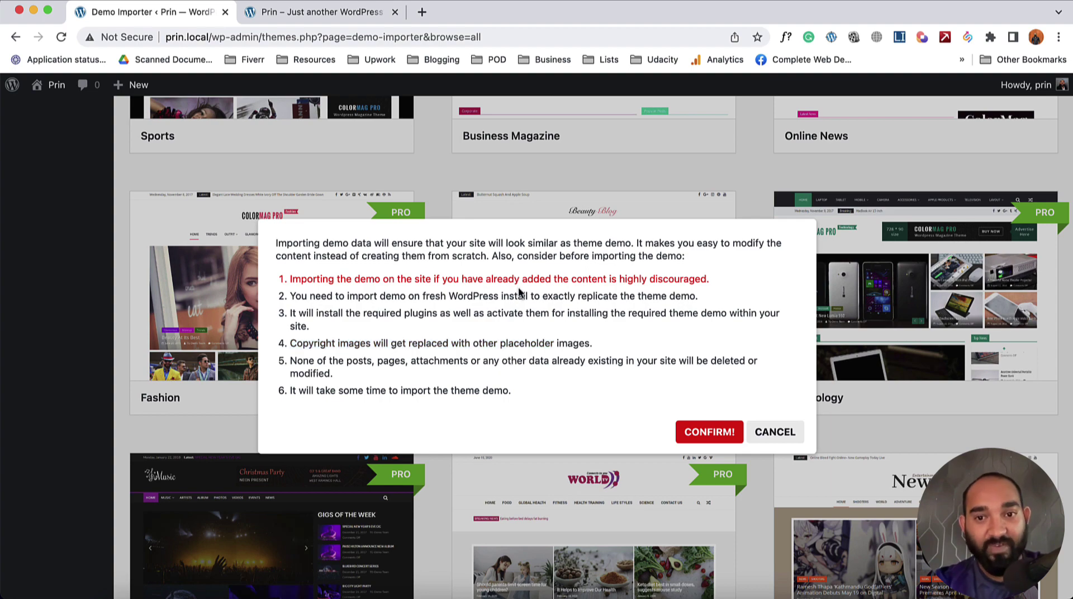
left_click(701, 439)
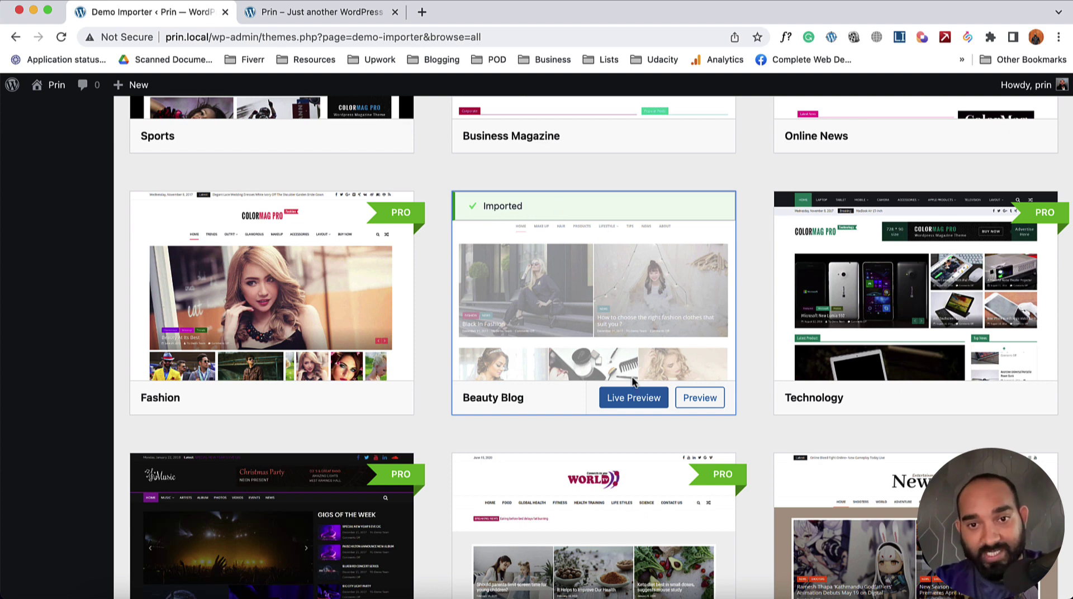
Step: Open the imported Beauty Blog site live and scroll through its homepage
left_click(625, 400)
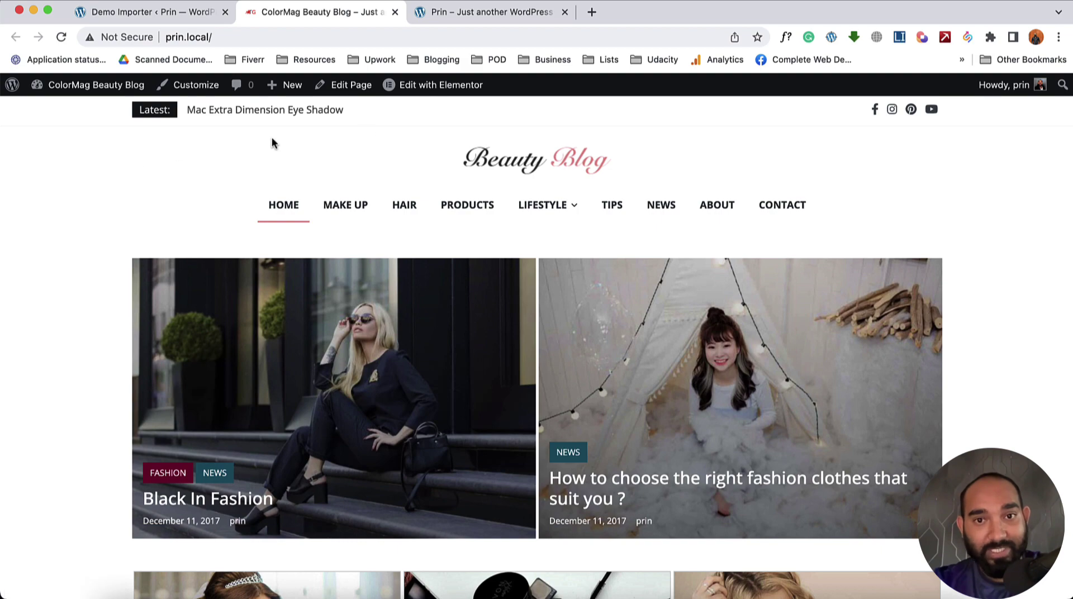
scroll(66, 431, "down", 3)
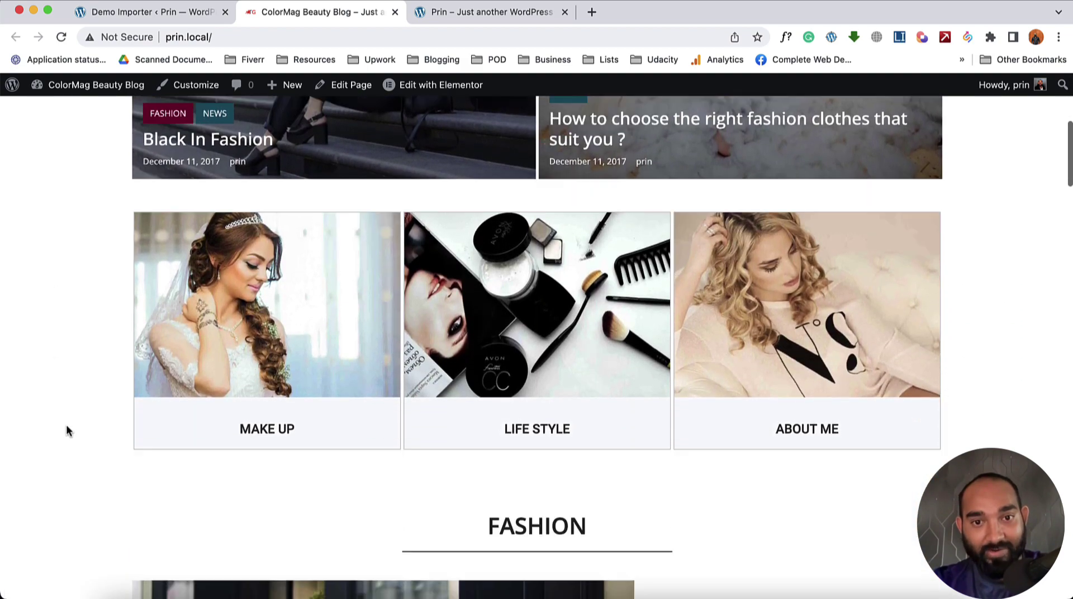
scroll(66, 424, "up", 6)
mouse_move(428, 91)
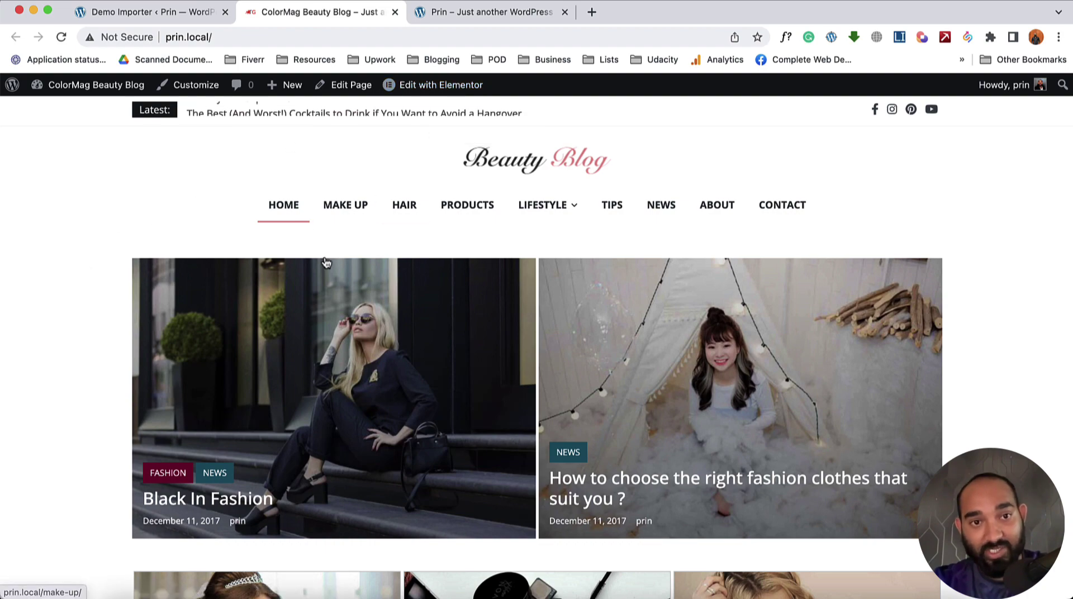
scroll(325, 263, "down", 5)
scroll(328, 263, "up", 5)
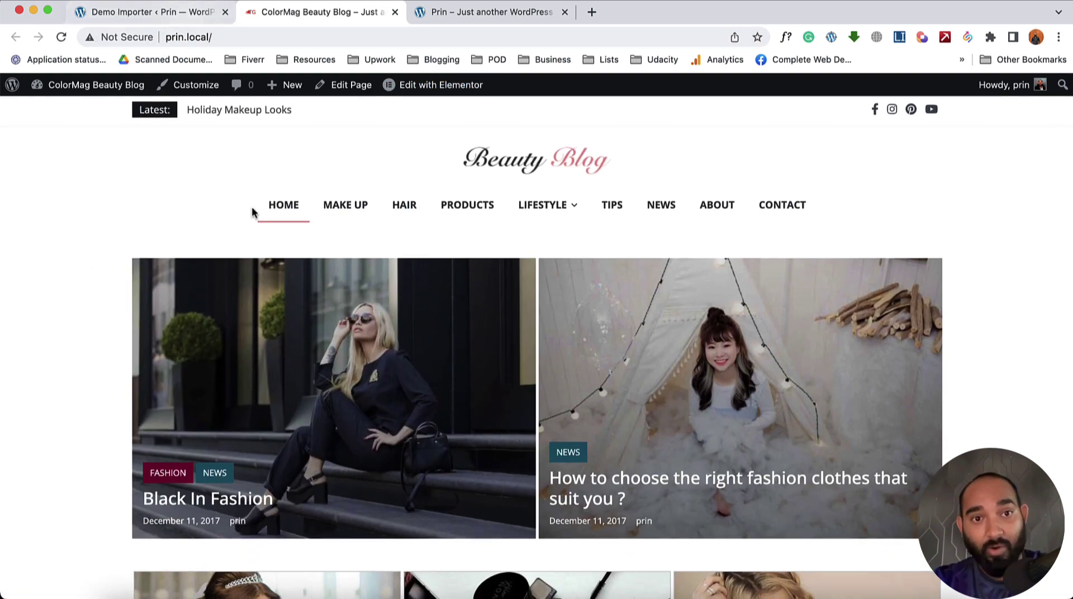
Step: Return to the demo importer page and scroll through it
left_click(163, 17)
scroll(159, 171, "up", 10)
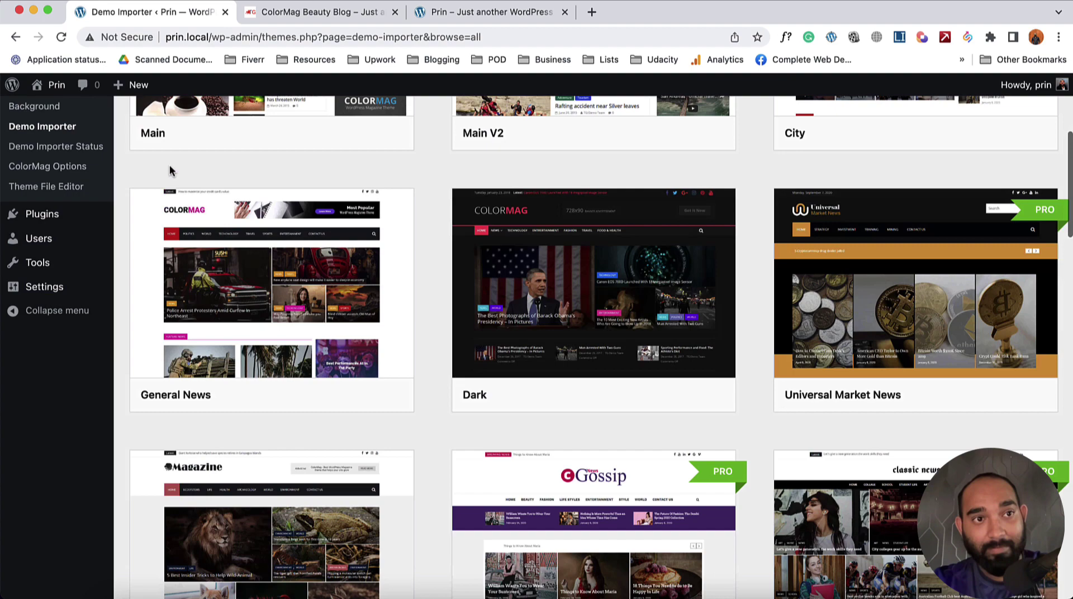
scroll(170, 164, "up", 5)
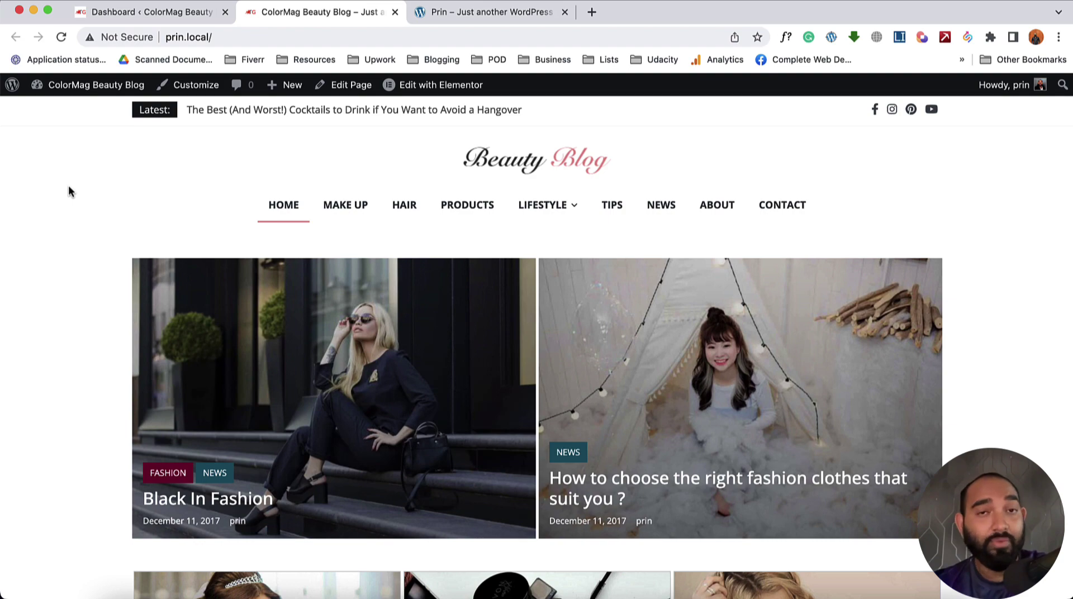
scroll(68, 186, "down", 12)
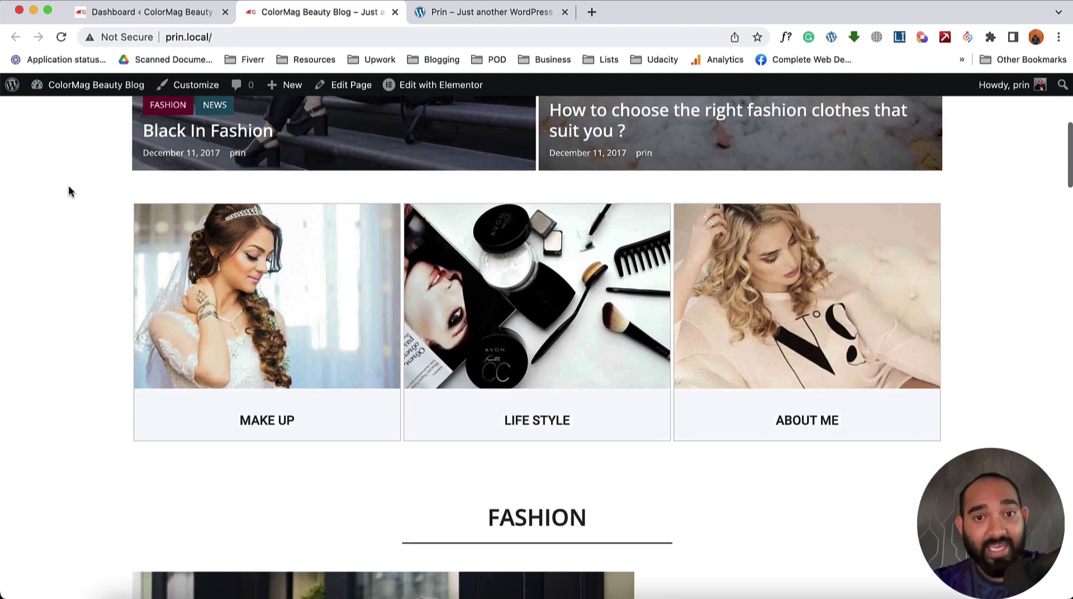